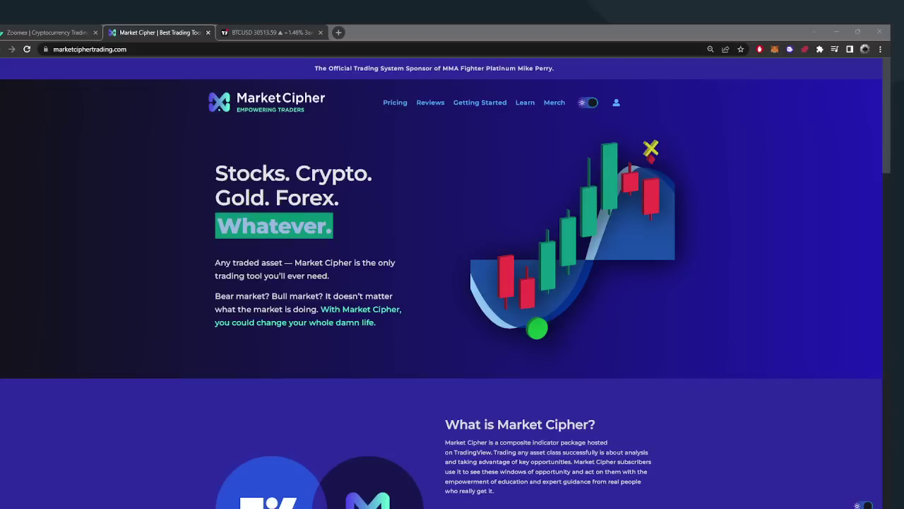
- Switch to Zoomex and open its USDT perpetual trading page for BTCUSDT
click(42, 32)
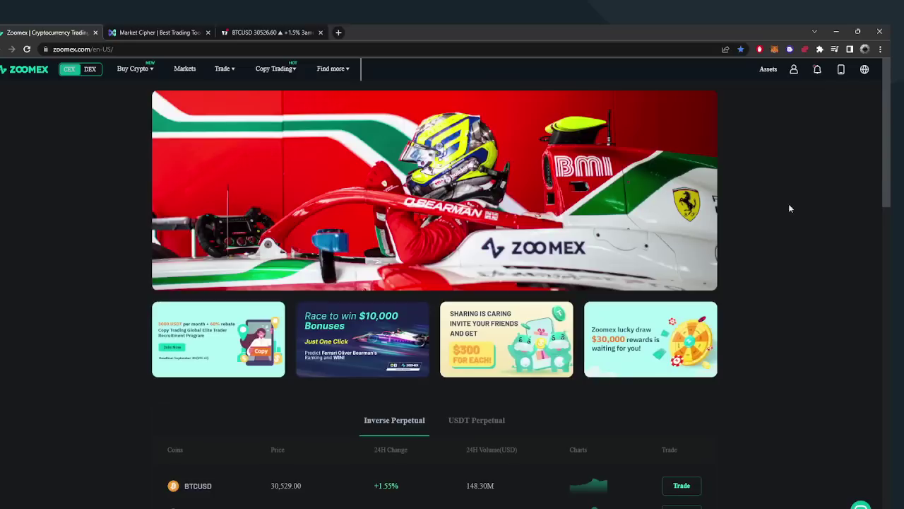
mouse_move(224, 76)
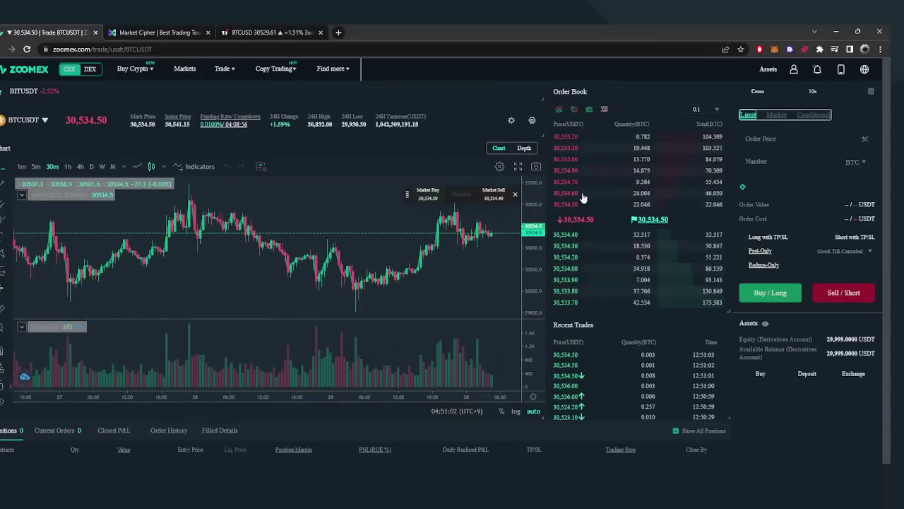
- Look through the available USDT perpetual contracts on Zoomex, finishing on the USDT Perpetual trading page
mouse_move(40, 114)
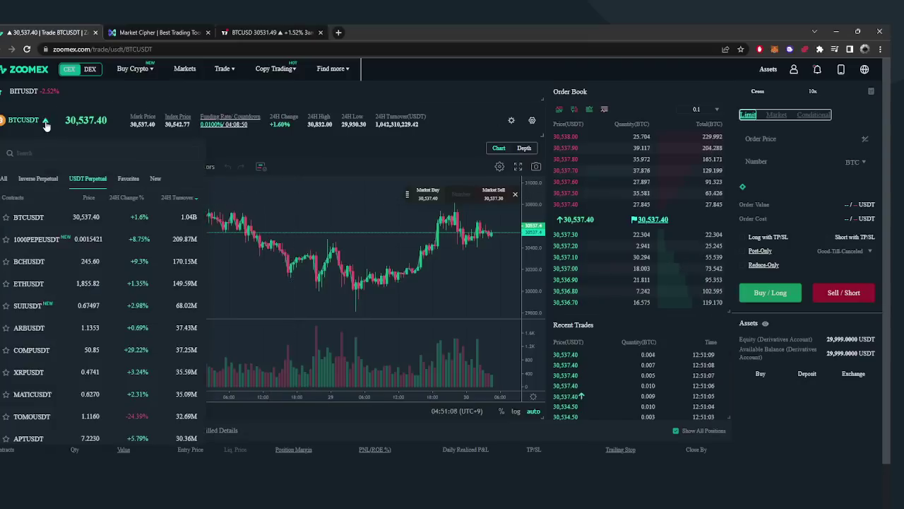
scroll(92, 261, down, 5)
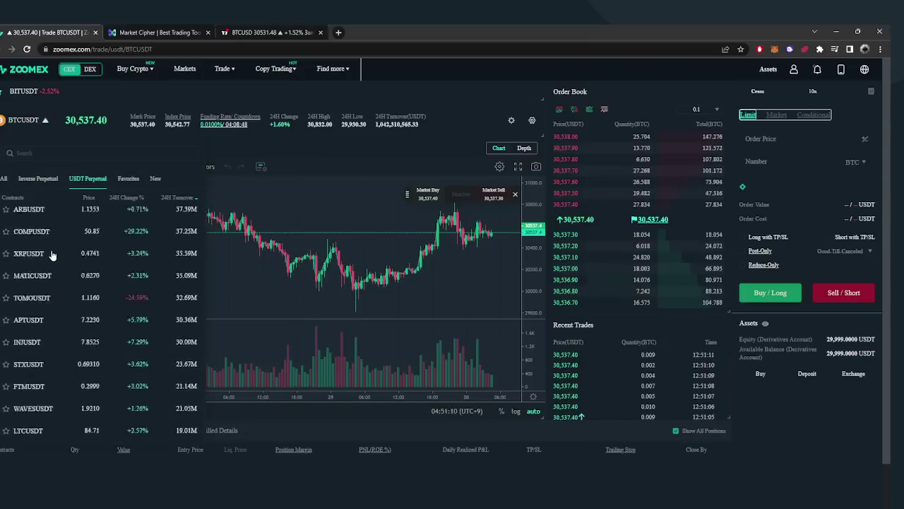
scroll(96, 263, down, 10)
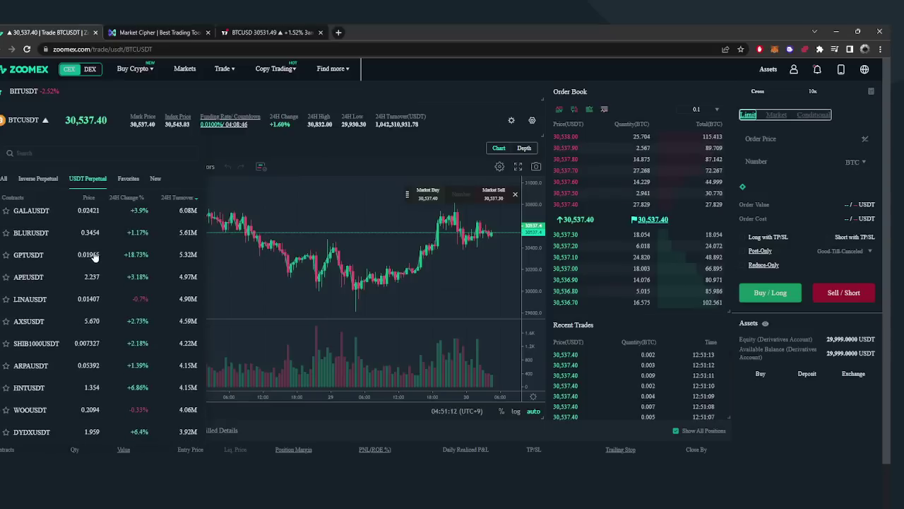
scroll(95, 258, down, 10)
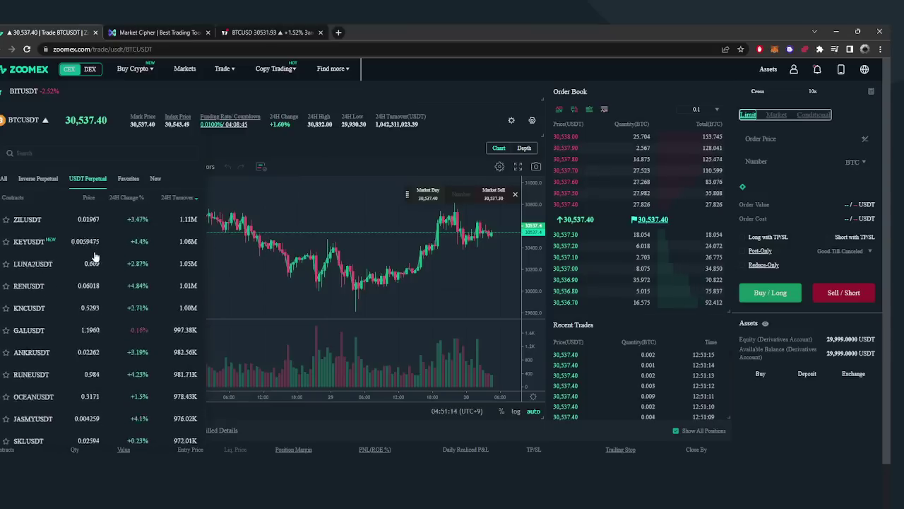
scroll(95, 258, down, 10)
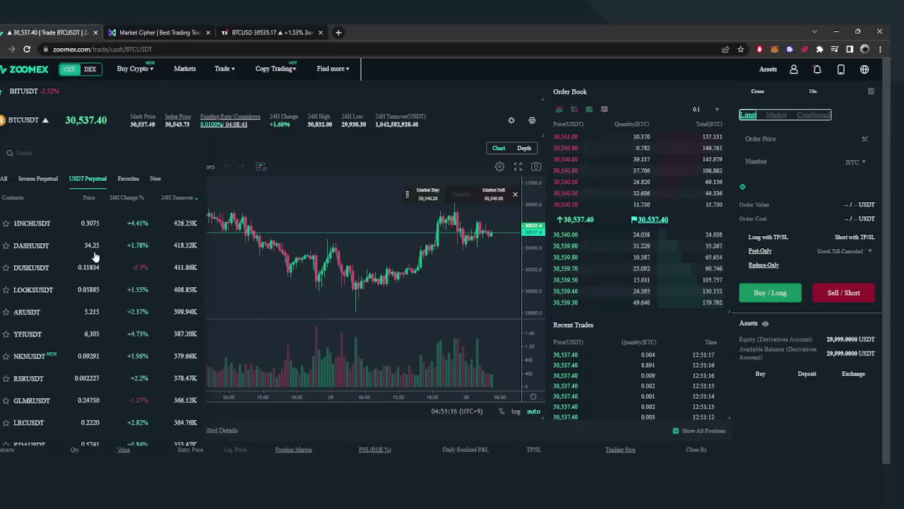
scroll(97, 255, down, 10)
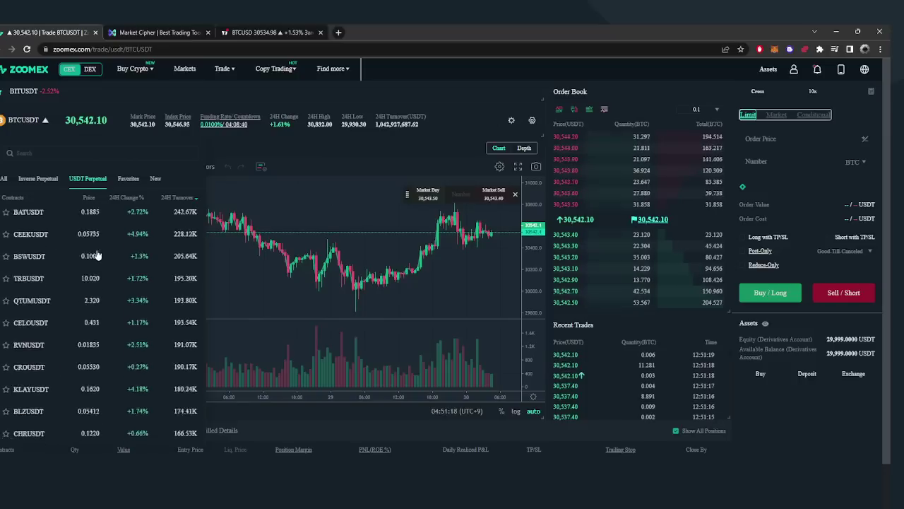
scroll(96, 254, down, 8)
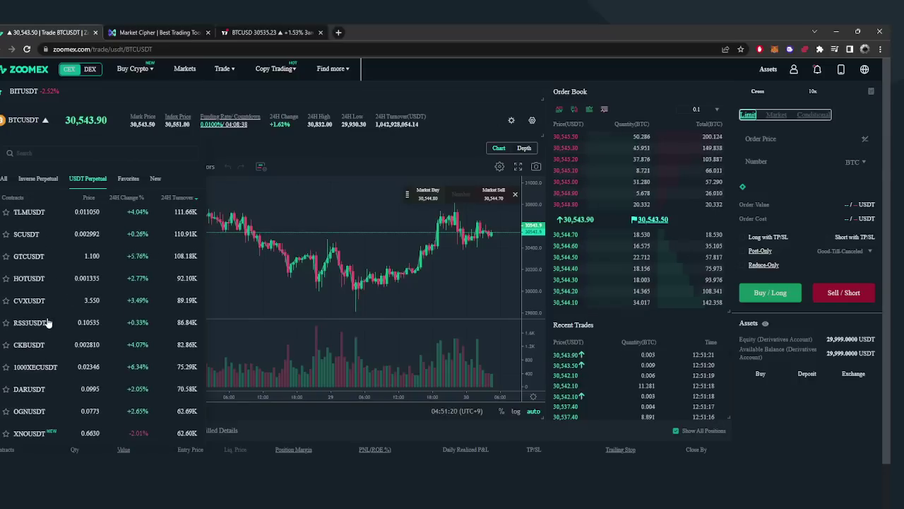
scroll(51, 319, up, 8)
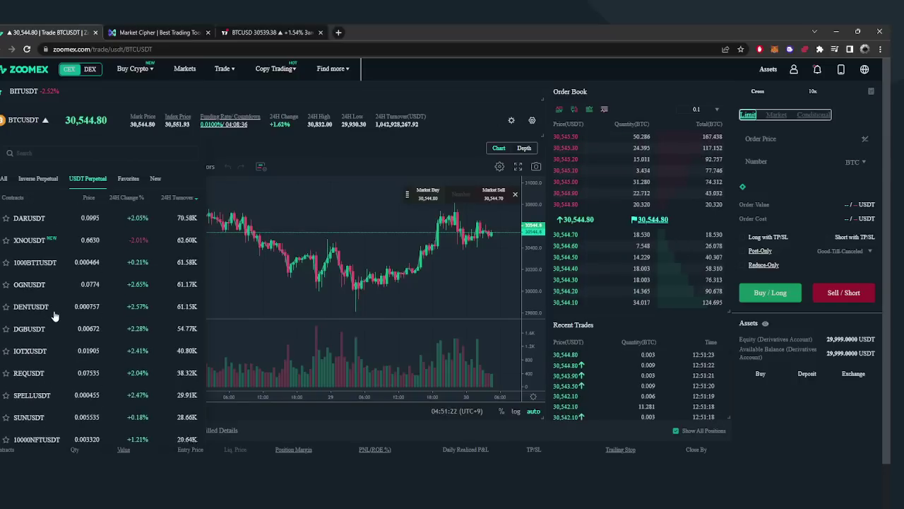
scroll(55, 317, up, 3)
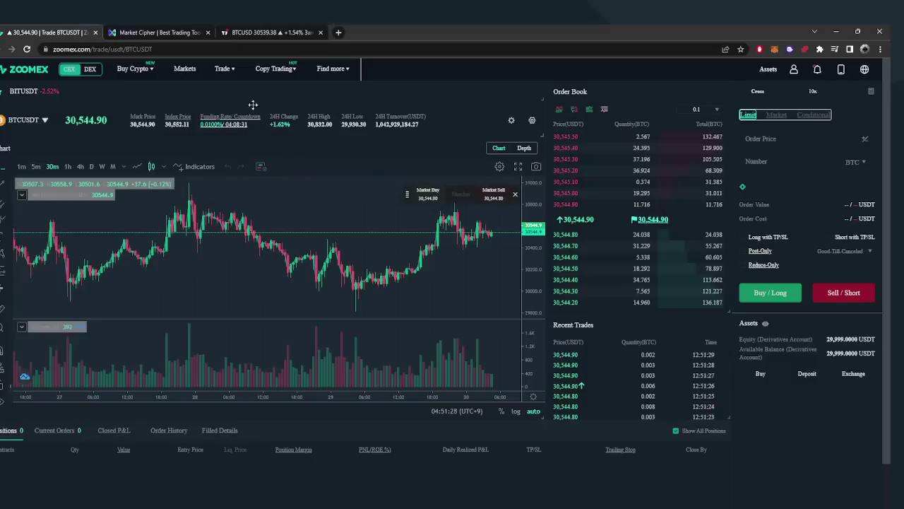
mouse_move(223, 69)
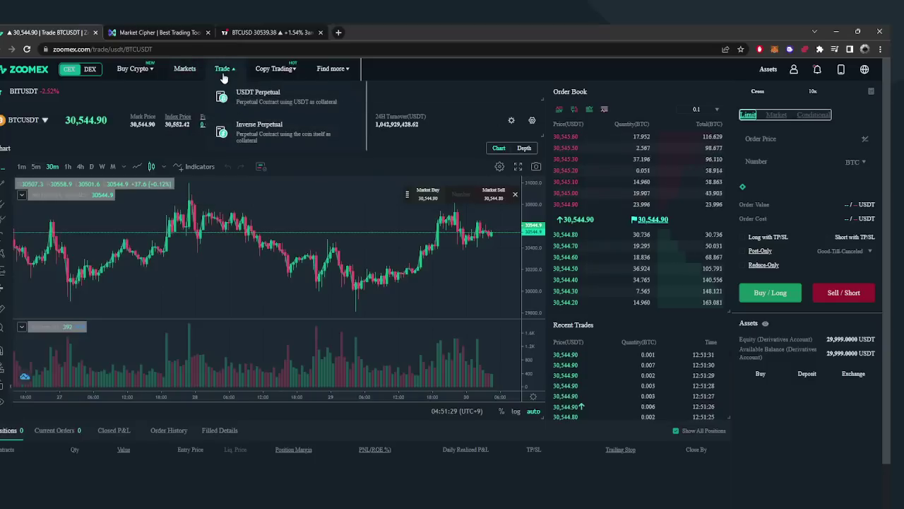
click(256, 103)
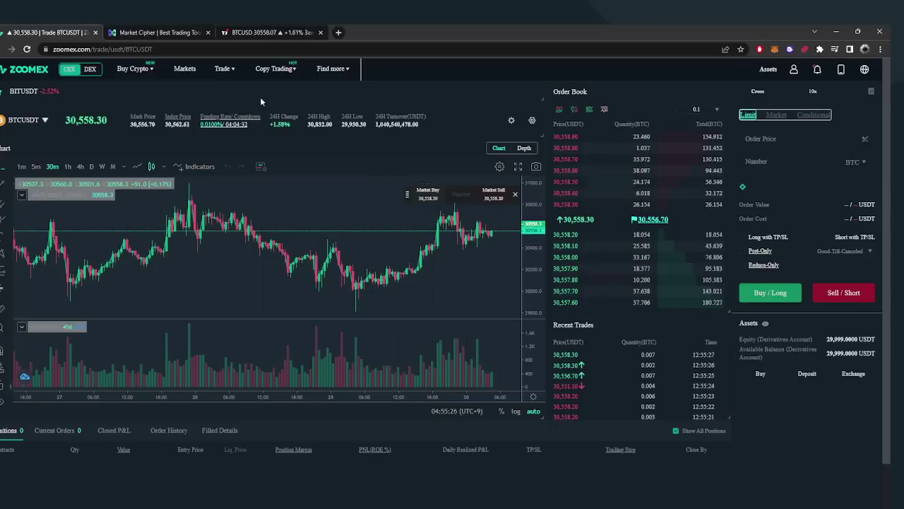
- Switch to the TradingView BTCUSD chart and examine it on the 1-hour timeframe
click(259, 34)
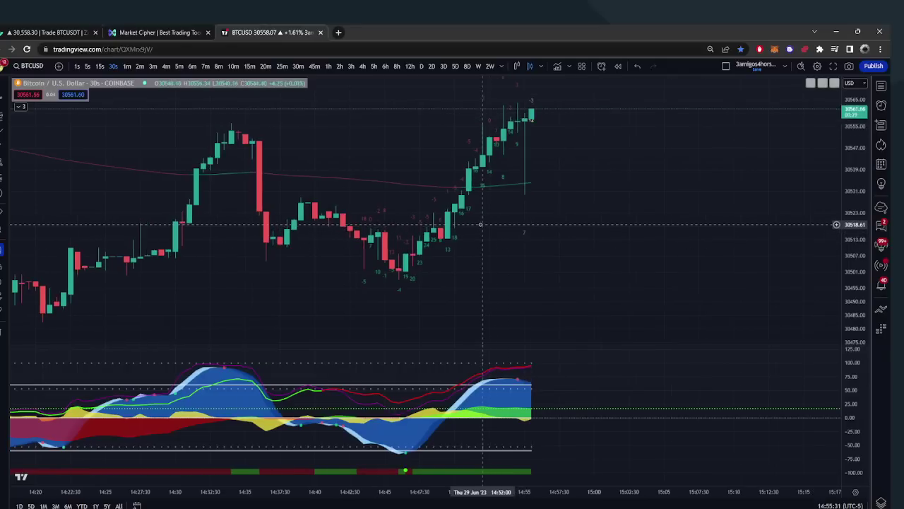
click(330, 66)
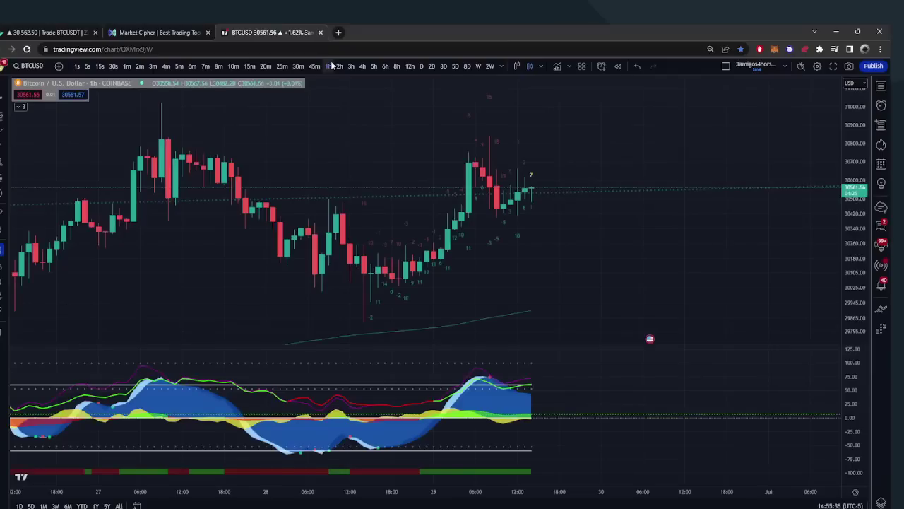
scroll(441, 302, down, 3)
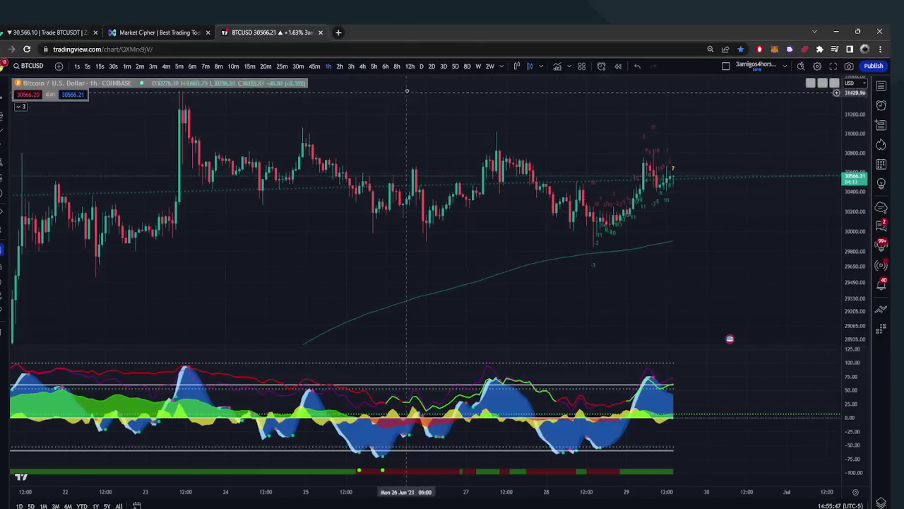
- Compare the BTCUSD chart on the 6-hour timeframe with the 4-hour timeframe
click(385, 66)
scroll(650, 274, up, 3)
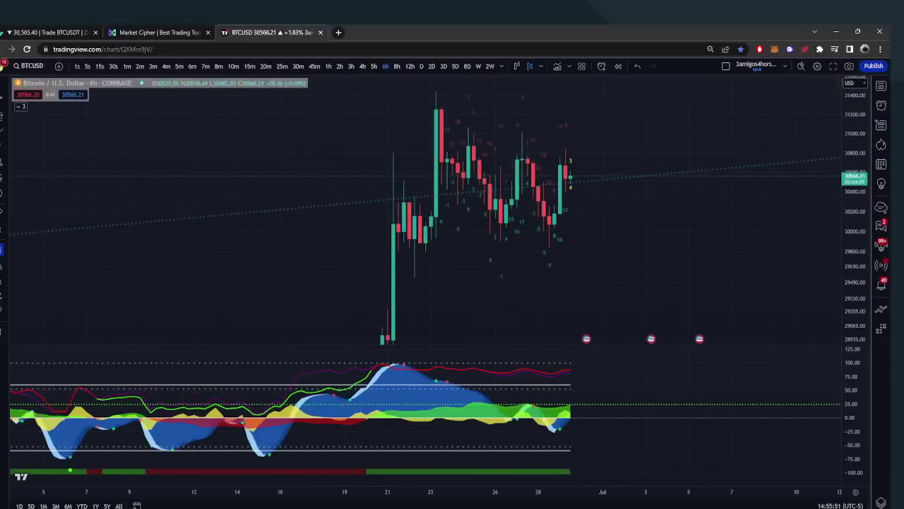
click(362, 66)
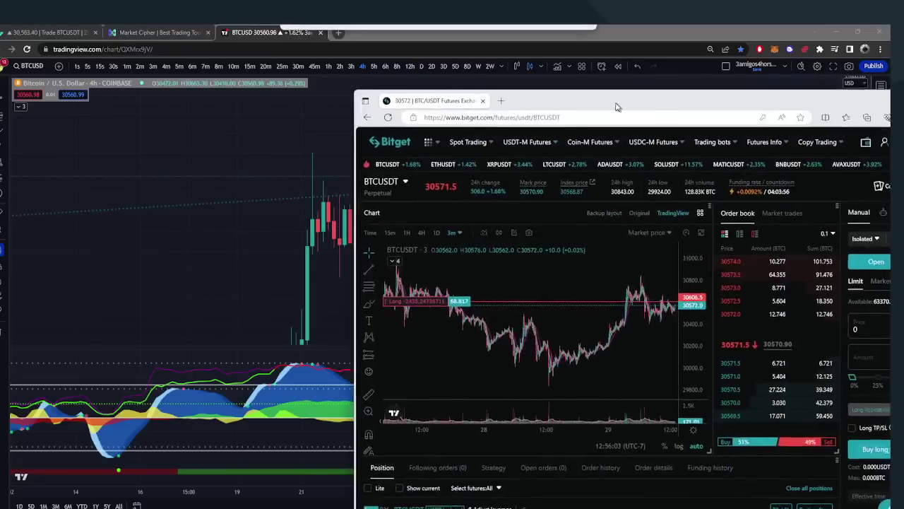
- Bring up the Bitget BTCUSDT futures window, examine the open long position's details, and move the window away
drag(903, 95, 717, 57)
click(716, 56)
scroll(460, 473, down, 2)
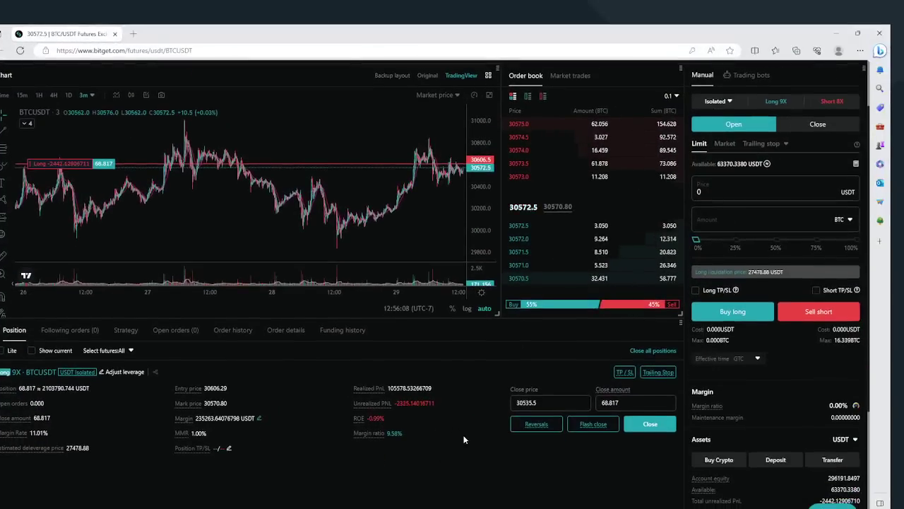
scroll(464, 439, up, 1)
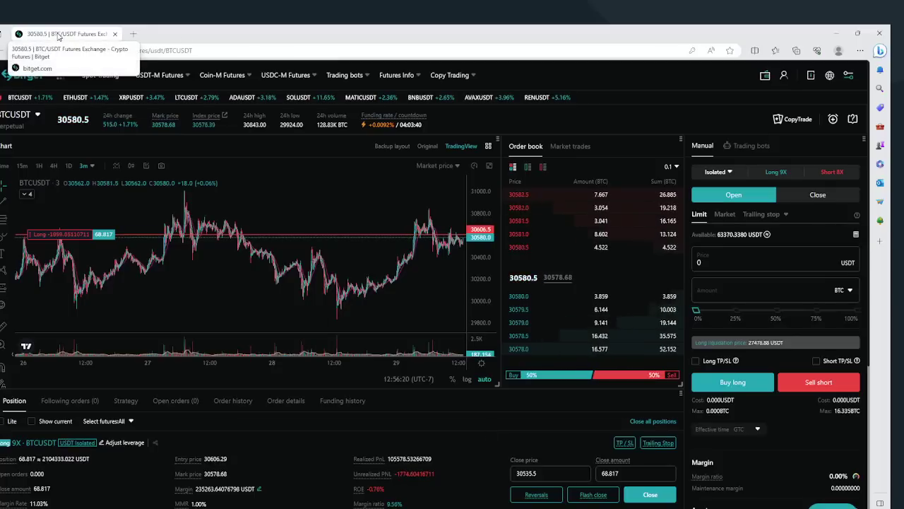
drag(59, 36, 106, 82)
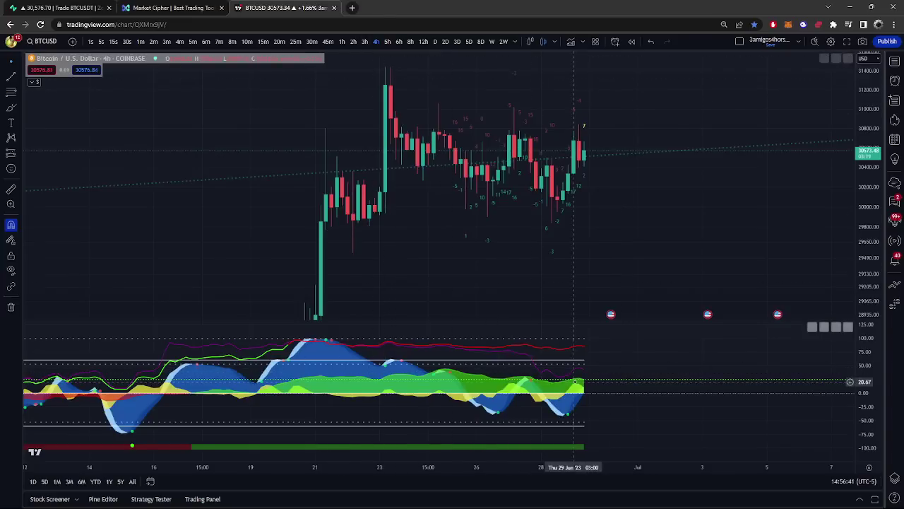
- Review the BTCUSD candles and oscillator on the 4-hour, 6-hour and 1-hour timeframes
scroll(614, 408, down, 1)
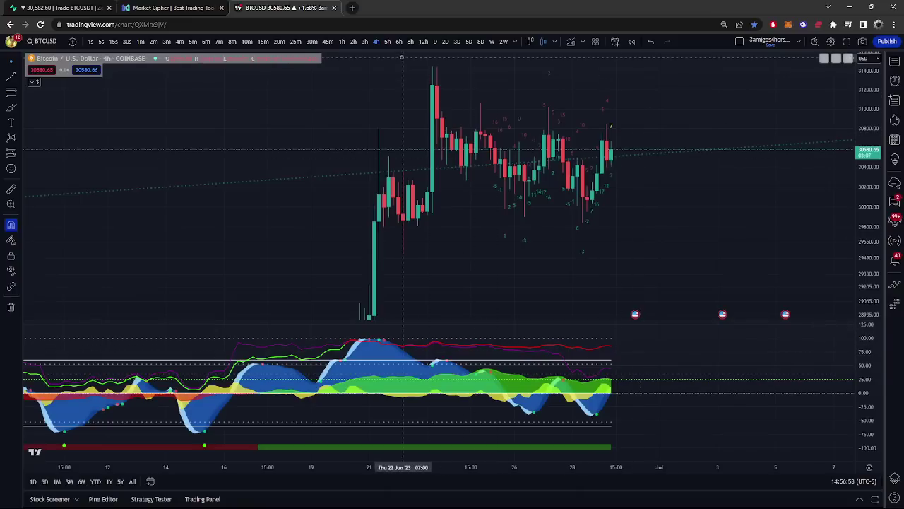
click(399, 43)
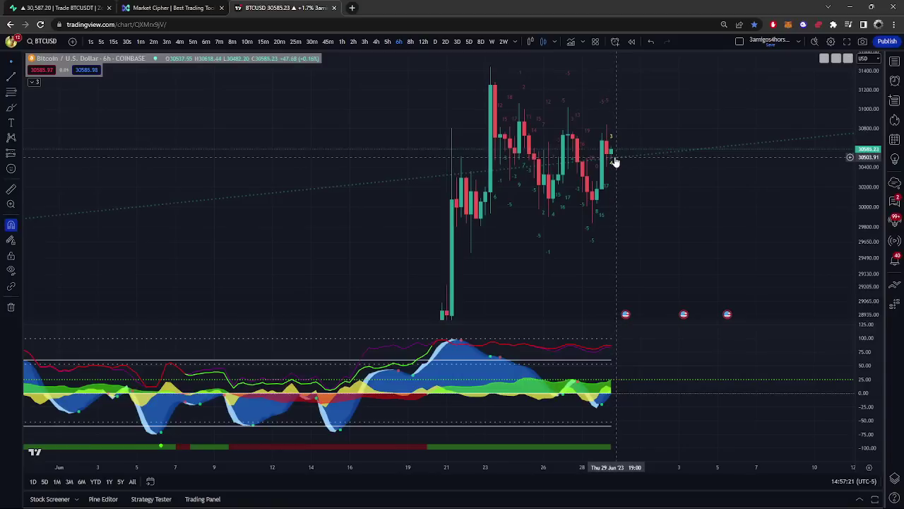
click(340, 42)
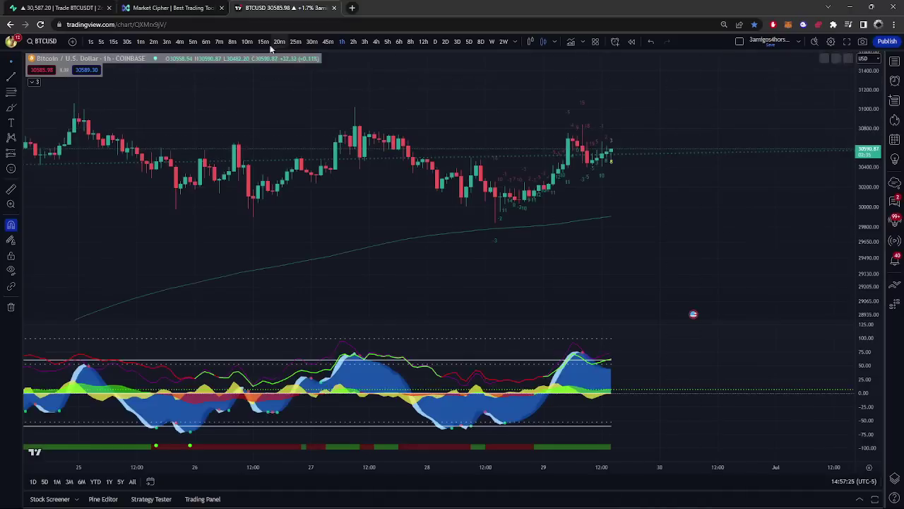
- Examine BTCUSD price action and the oscillator waves on the 6-minute timeframe
click(204, 42)
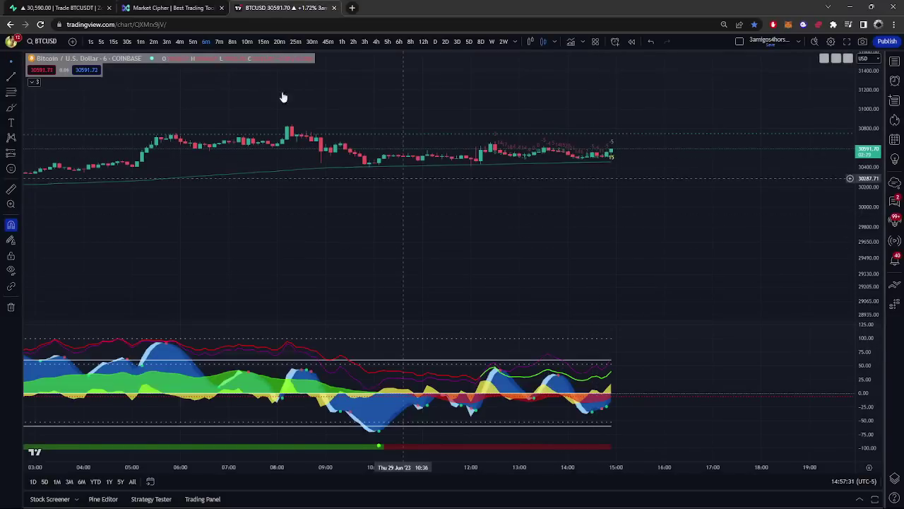
scroll(700, 285, down, 3)
scroll(705, 267, up, 3)
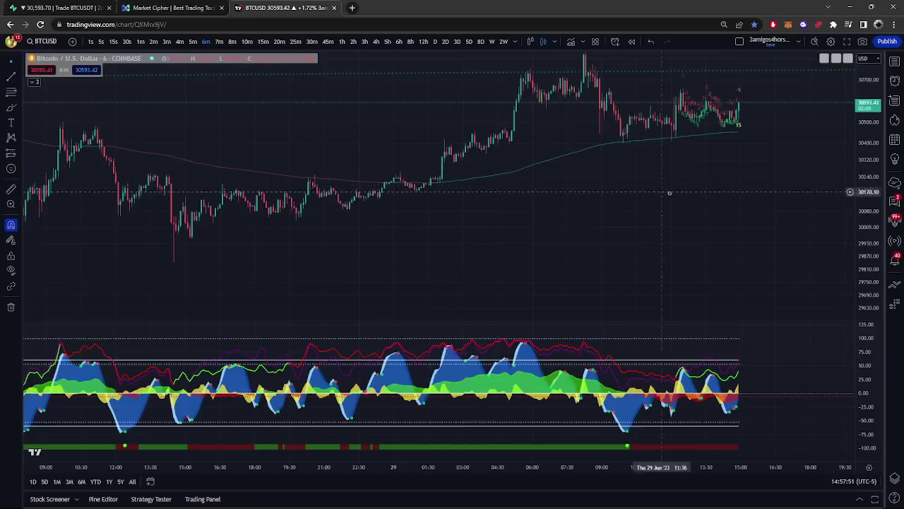
- Return the BTCUSD chart to the 1-hour timeframe and examine the price action around the latest candles
click(342, 41)
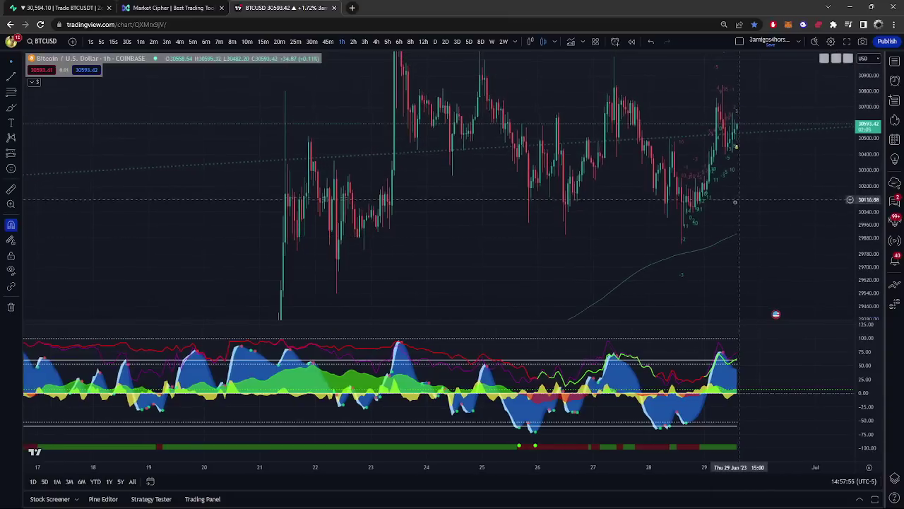
drag(742, 204, 492, 205)
mouse_move(601, 136)
mouse_down()
mouse_move(566, 211)
mouse_move(592, 179)
mouse_up()
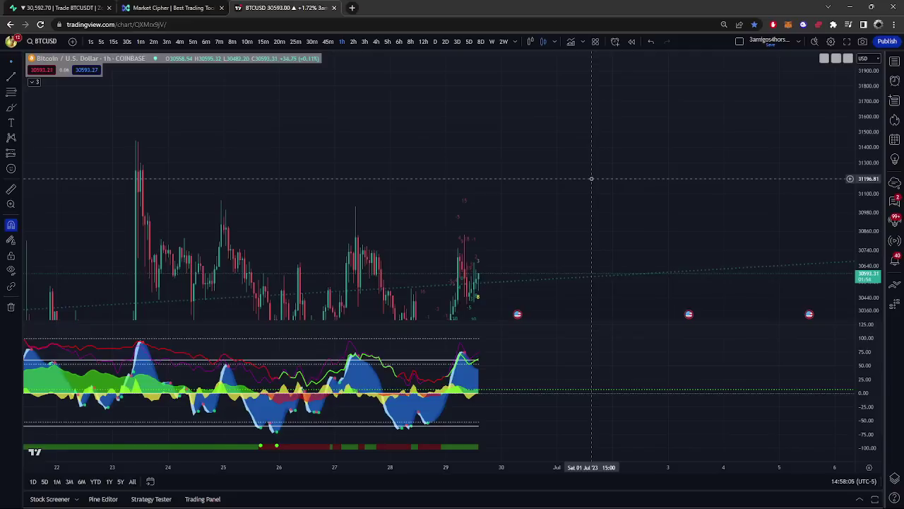
- Switch the chart to the daily timeframe and enlarge the oscillator pane to inspect its latest waves
click(434, 42)
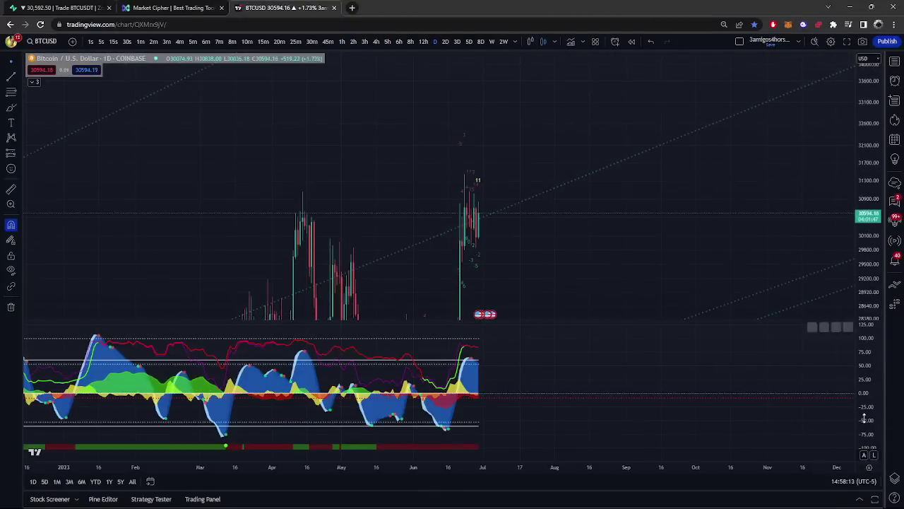
drag(577, 324, 529, 184)
scroll(392, 270, up, 3)
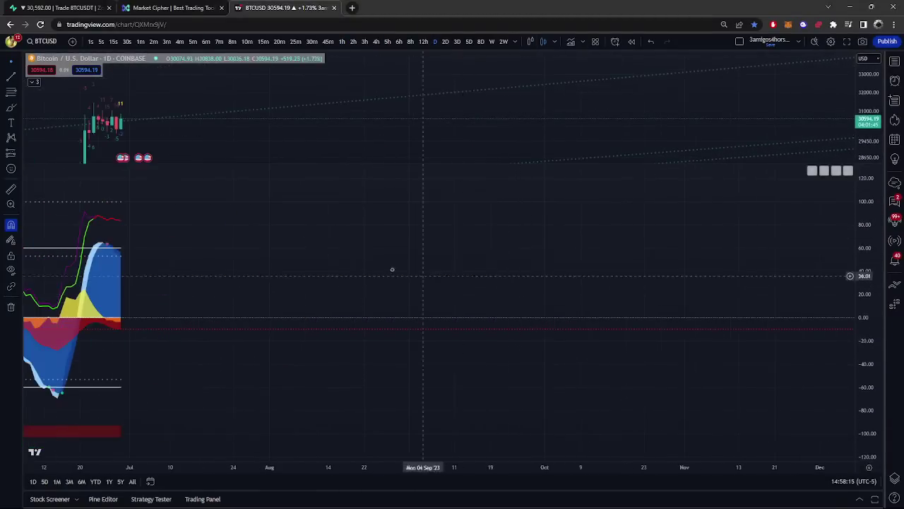
drag(392, 269, 540, 292)
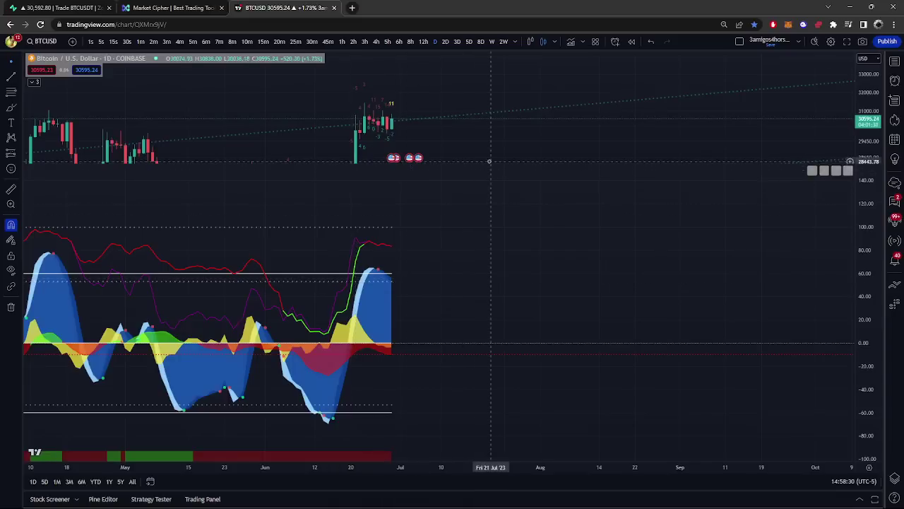
- Shrink the oscillator pane to give the daily price chart more height and review the price history since autumn 2022
drag(502, 164, 498, 244)
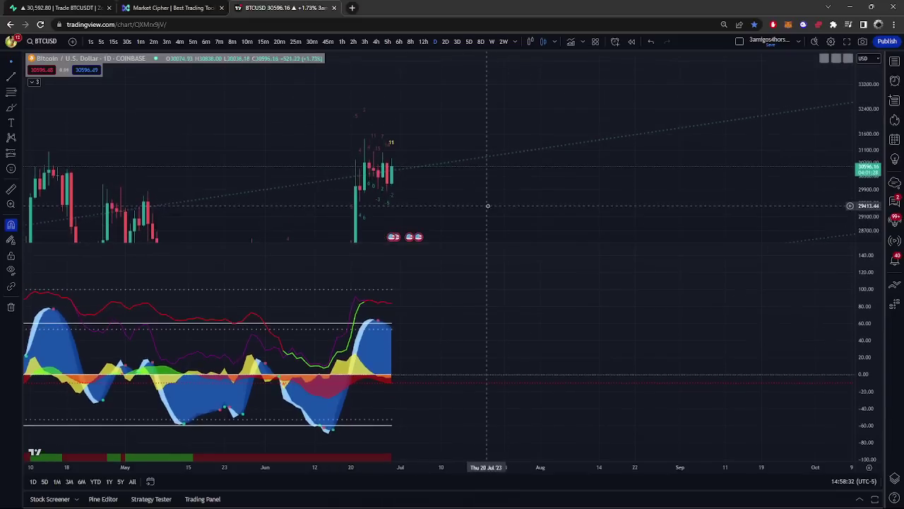
scroll(565, 172, down, 5)
drag(816, 245, 818, 336)
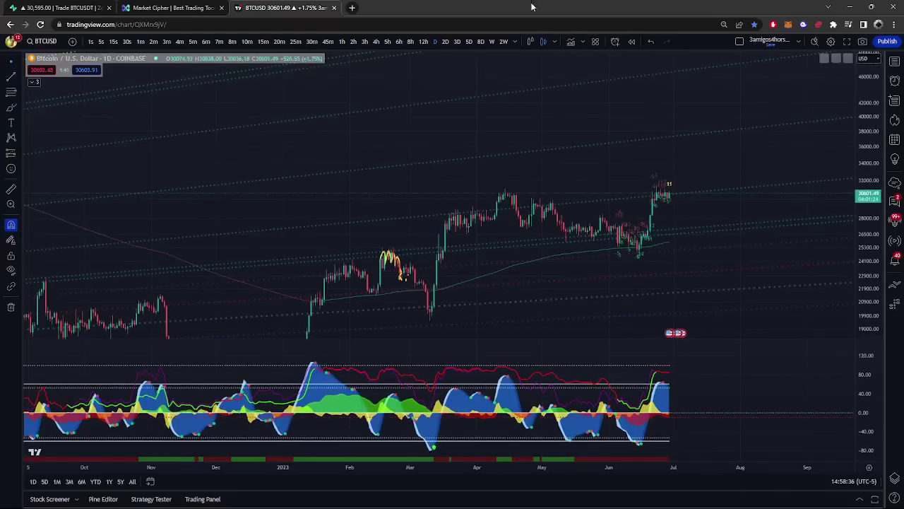
- Switch the BTCUSD chart to the 45-minute timeframe and set its price scale to automatically fit the data
click(328, 41)
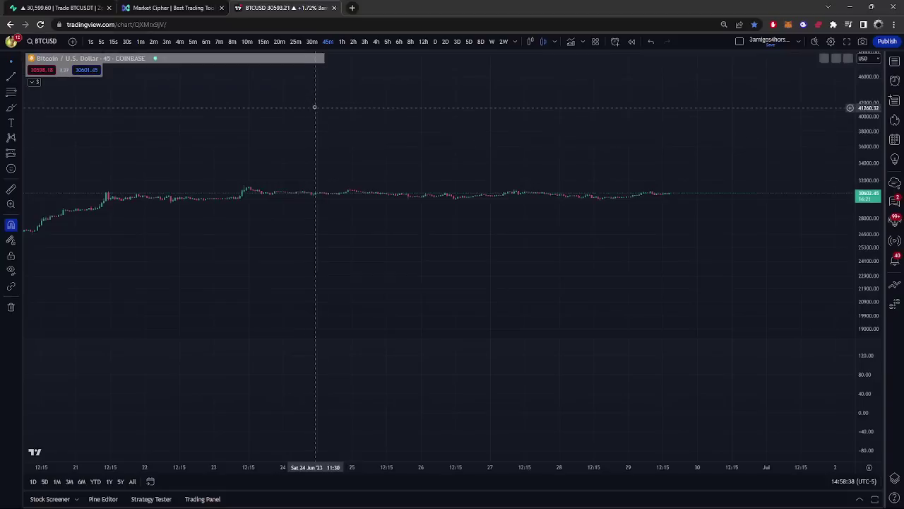
right_click(867, 461)
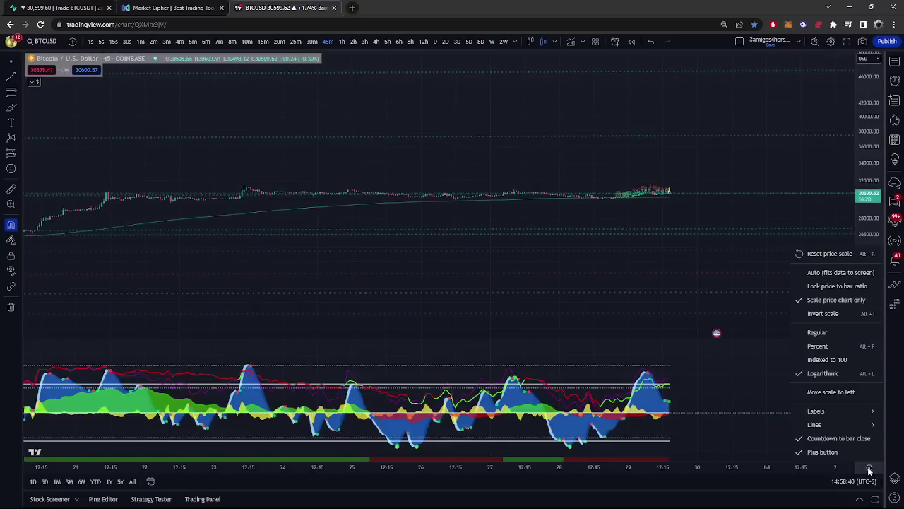
click(813, 274)
scroll(590, 212, down, 5)
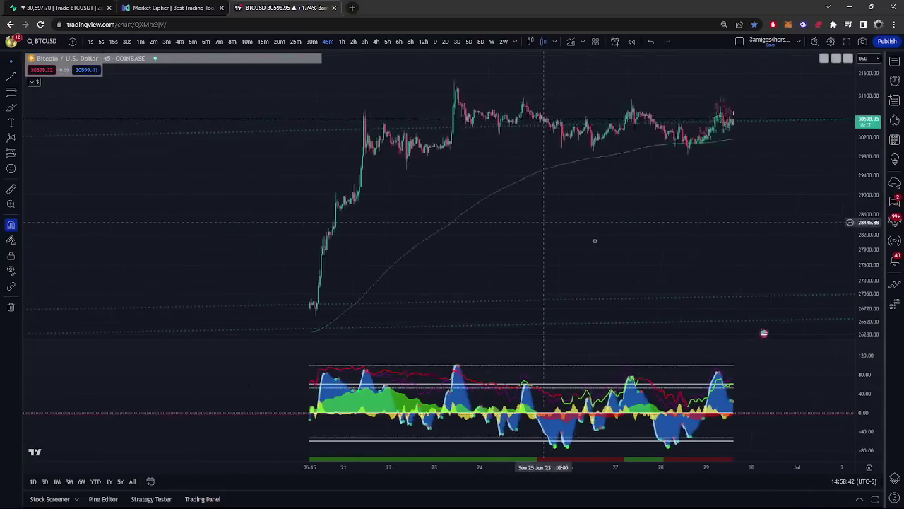
drag(869, 234, 846, 149)
scroll(699, 141, right, 5)
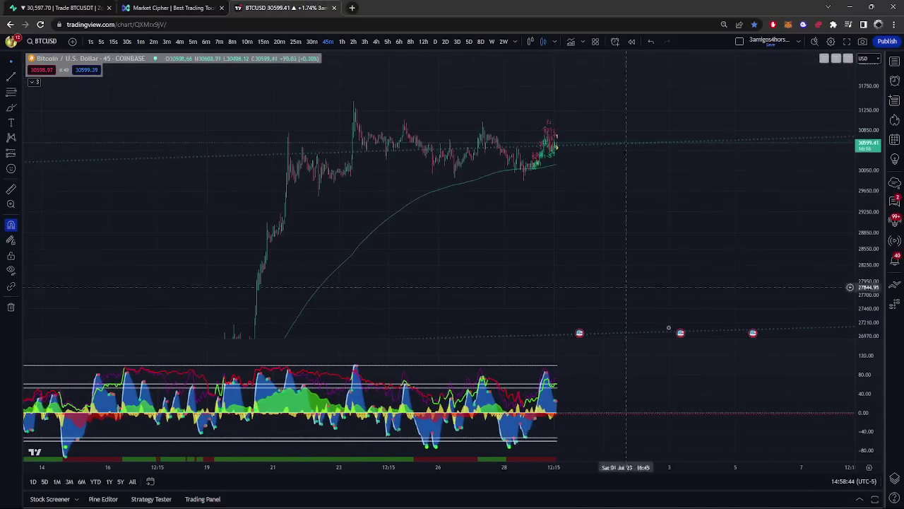
- Turn the Auto (fits data to screen) option back on for the price scale and check it in the scale settings
click(868, 469)
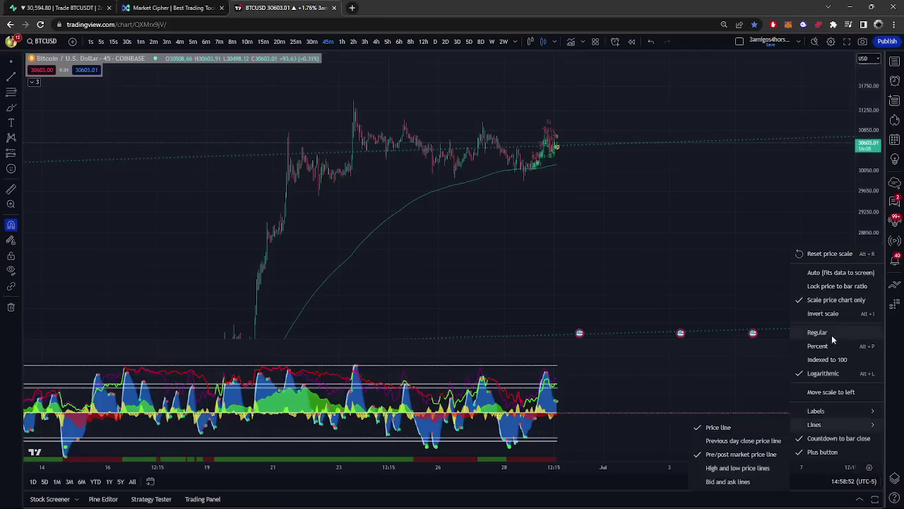
click(828, 272)
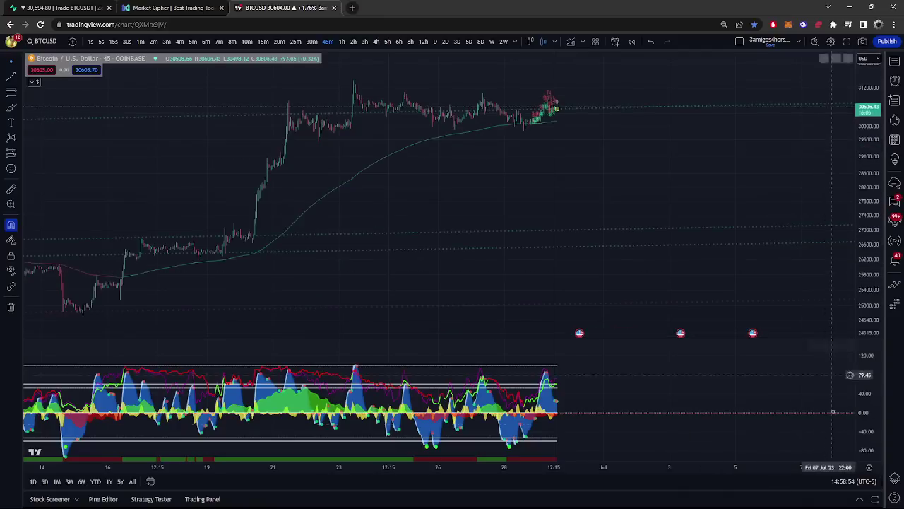
click(869, 467)
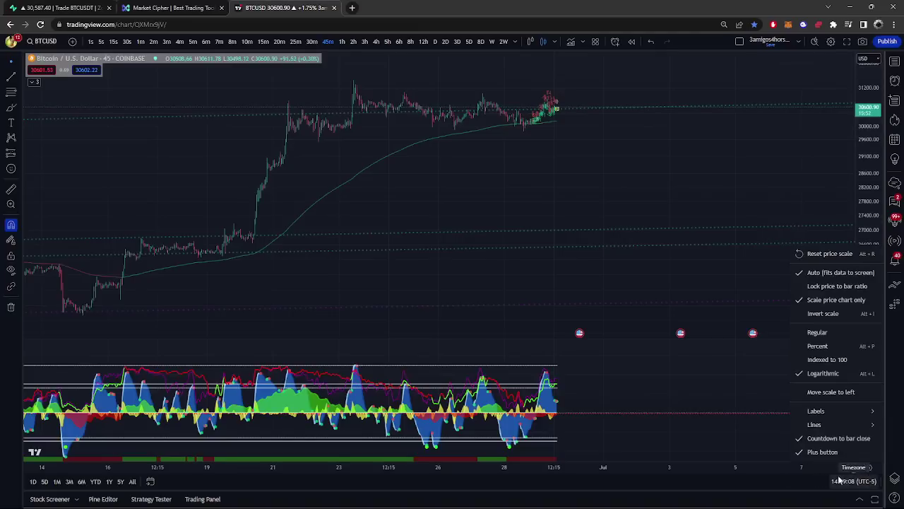
click(703, 145)
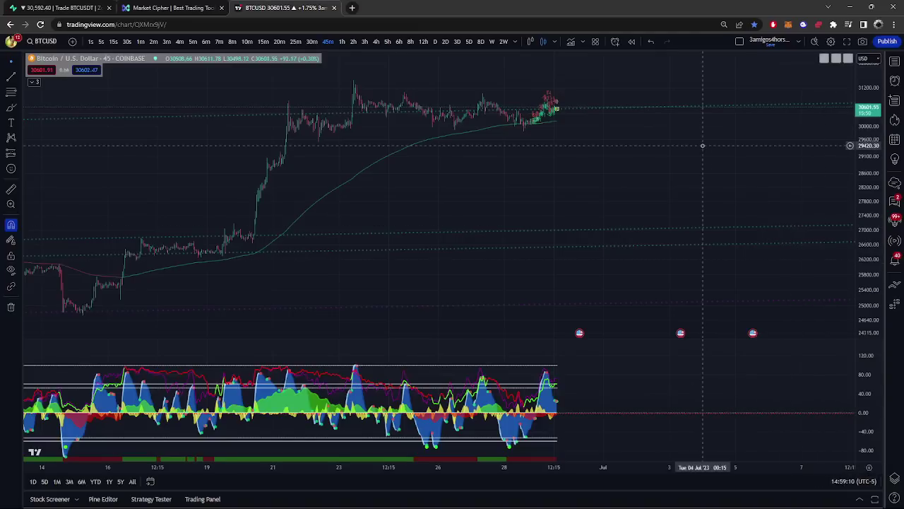
- Draw a descending trendline along the highs from 23 June to 5 July and a nearly flat one under the lows from 22 June to 3 July
drag(703, 145, 578, 256)
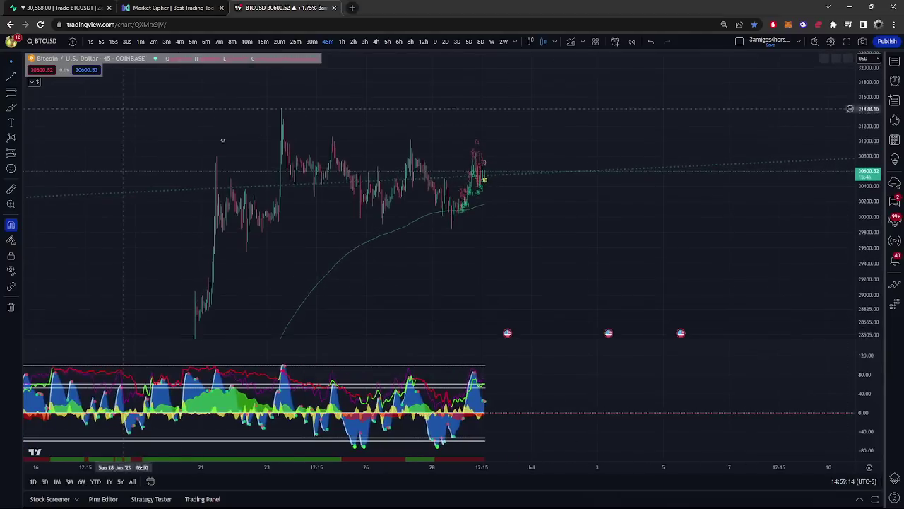
mouse_move(276, 115)
mouse_down()
mouse_move(585, 162)
mouse_move(693, 195)
mouse_up()
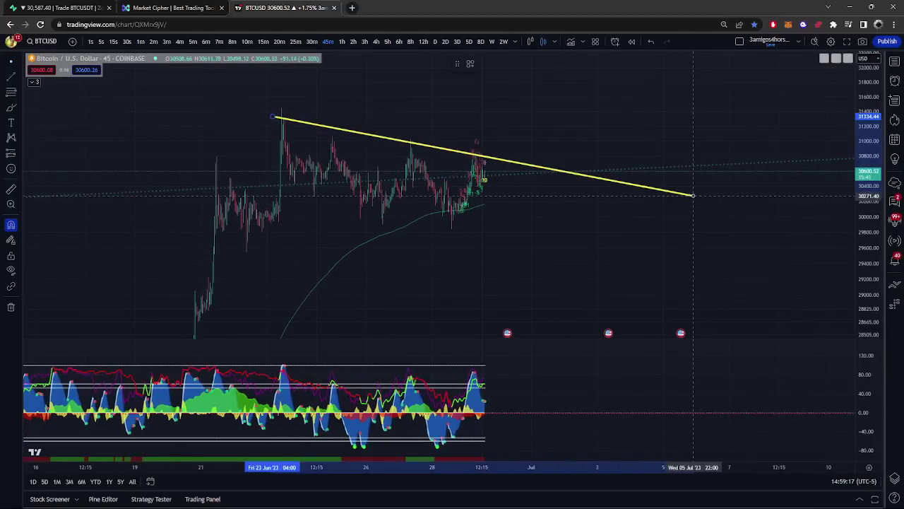
click(10, 77)
mouse_move(244, 223)
mouse_down()
mouse_move(616, 223)
mouse_move(605, 223)
mouse_up()
drag(851, 226, 852, 161)
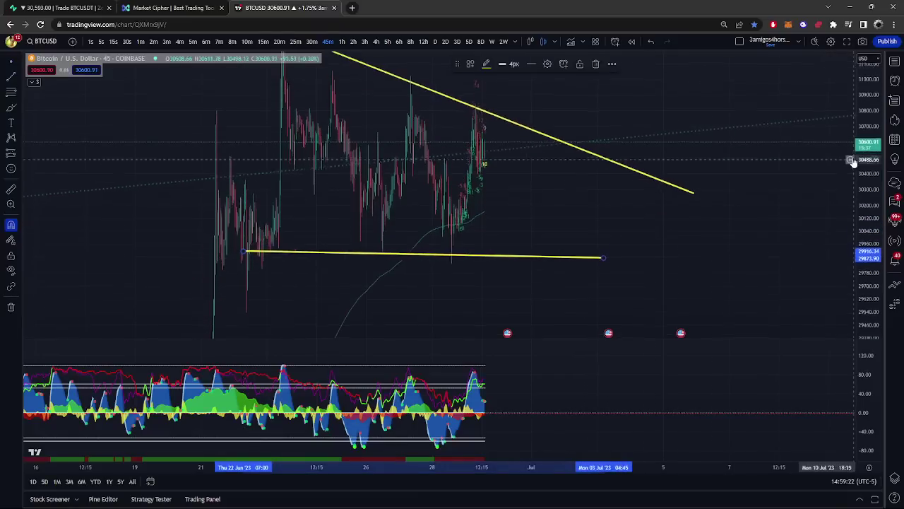
- Switch the BTCUSD chart to the 1-hour timeframe and examine the price action between the two yellow trendlines
double_click(853, 161)
drag(567, 293, 653, 313)
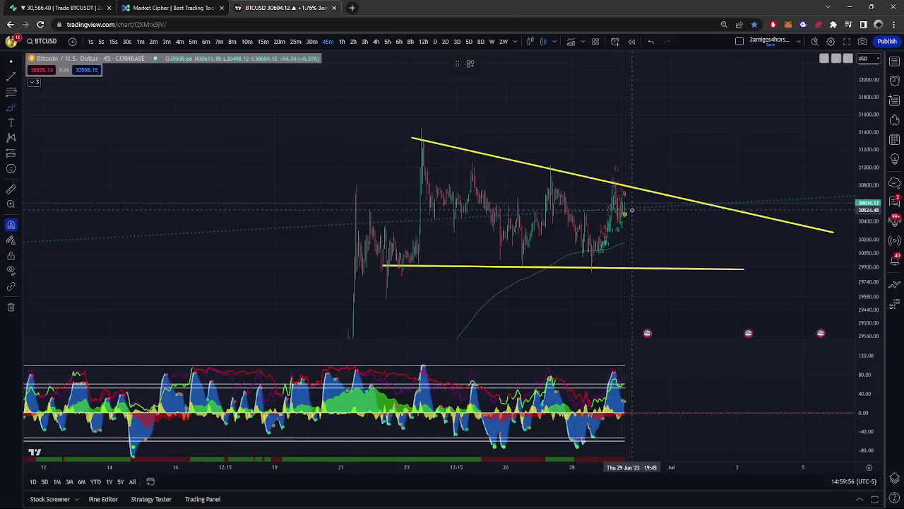
click(342, 41)
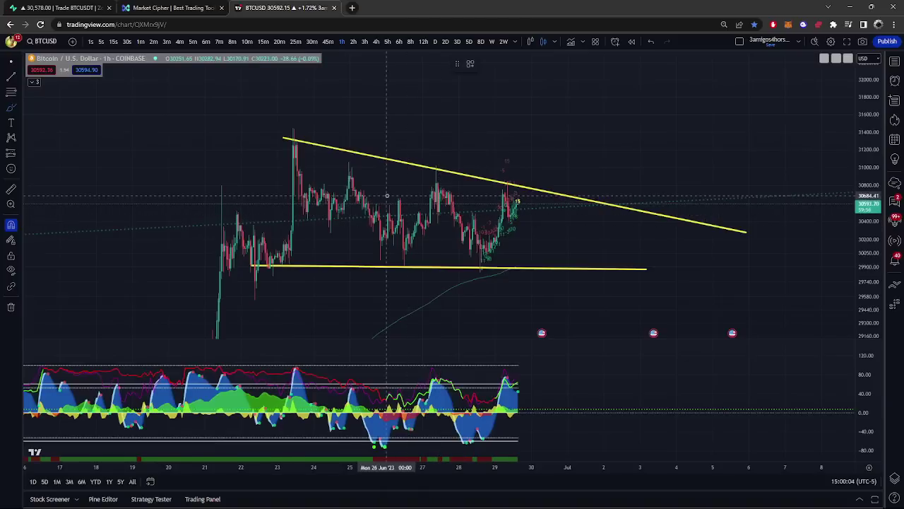
- Switch to the Zoomex site, look over its DEX landing page and return to the BTCUSDT trading page
key(ctrl+1)
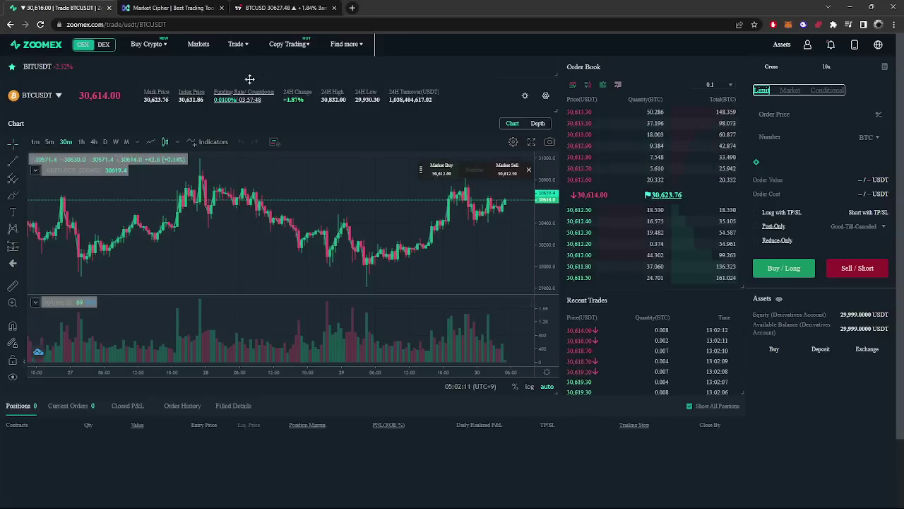
mouse_move(237, 43)
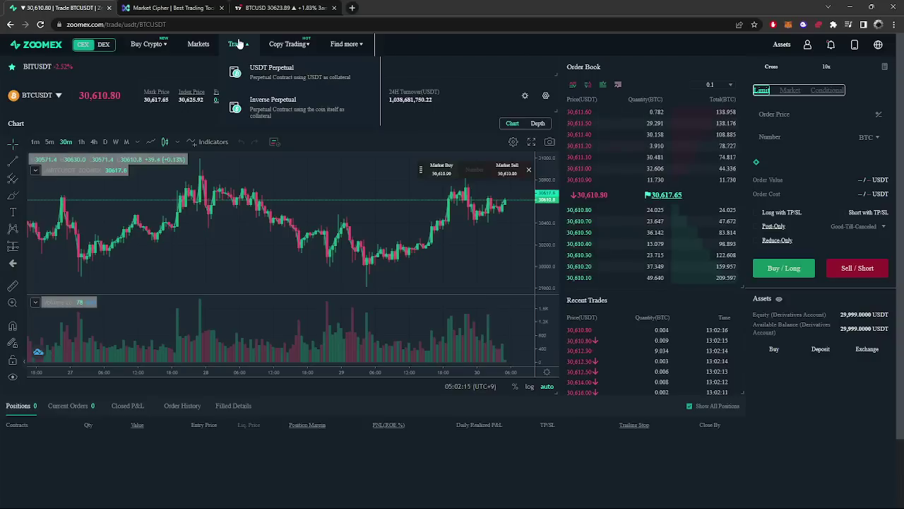
click(100, 47)
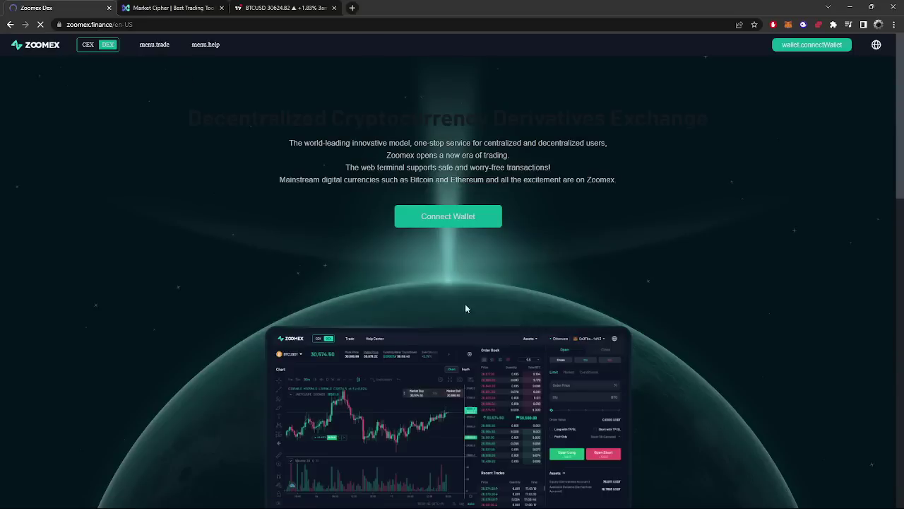
scroll(487, 292, down, 2)
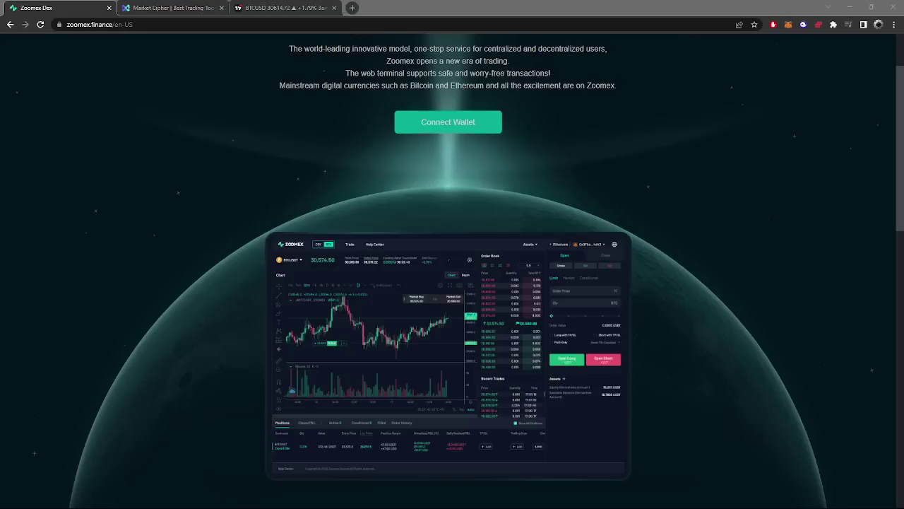
click(10, 26)
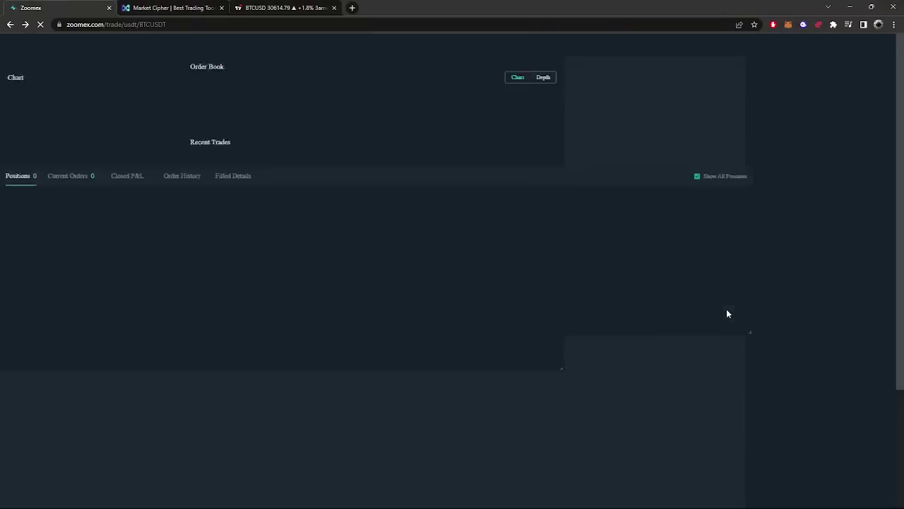